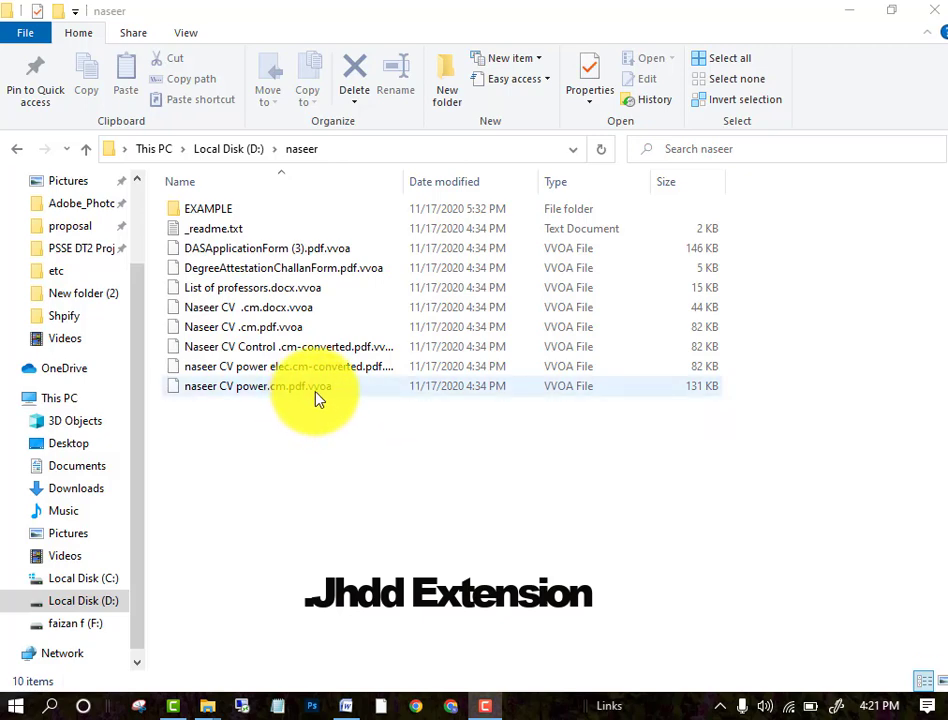
left_click(315, 397)
right_click(315, 397)
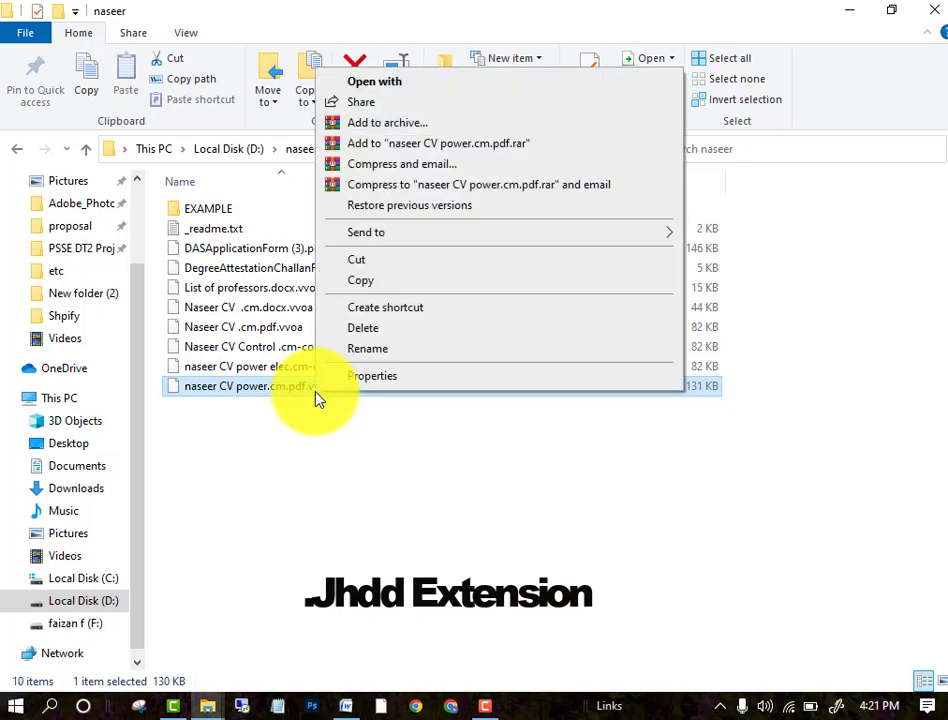
left_click(313, 418)
left_click(324, 396)
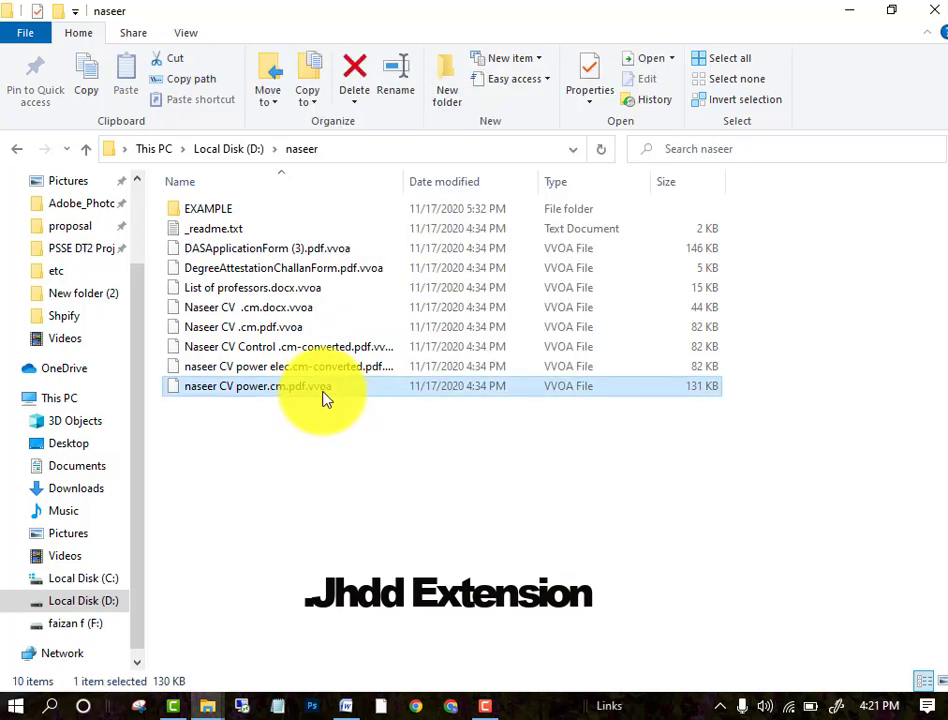
right_click(324, 396)
left_click(390, 350)
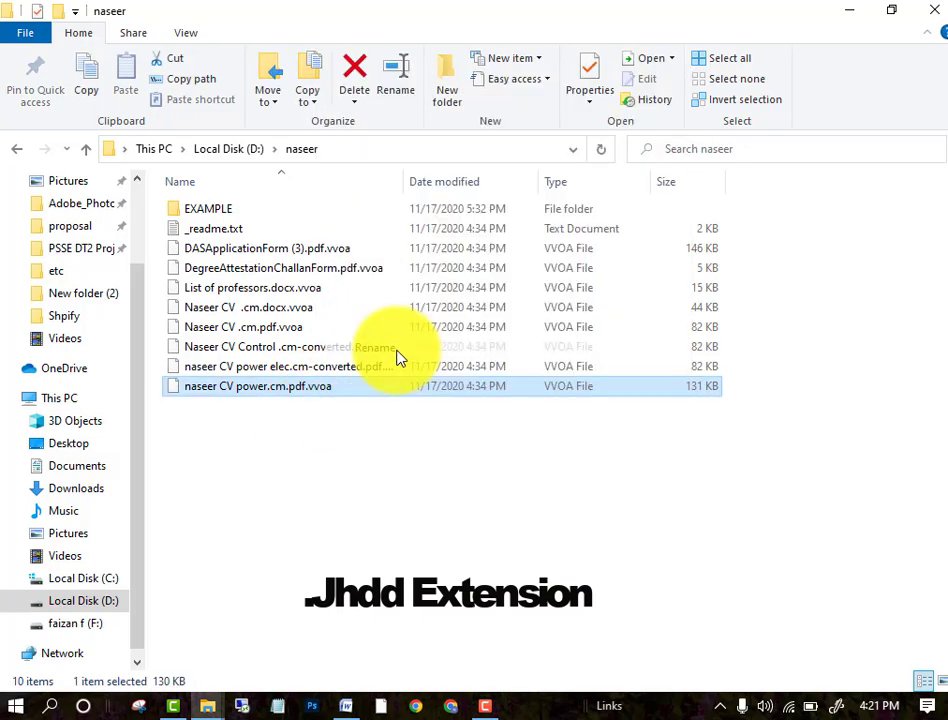
left_click(341, 390)
left_click_drag(345, 386, 316, 391)
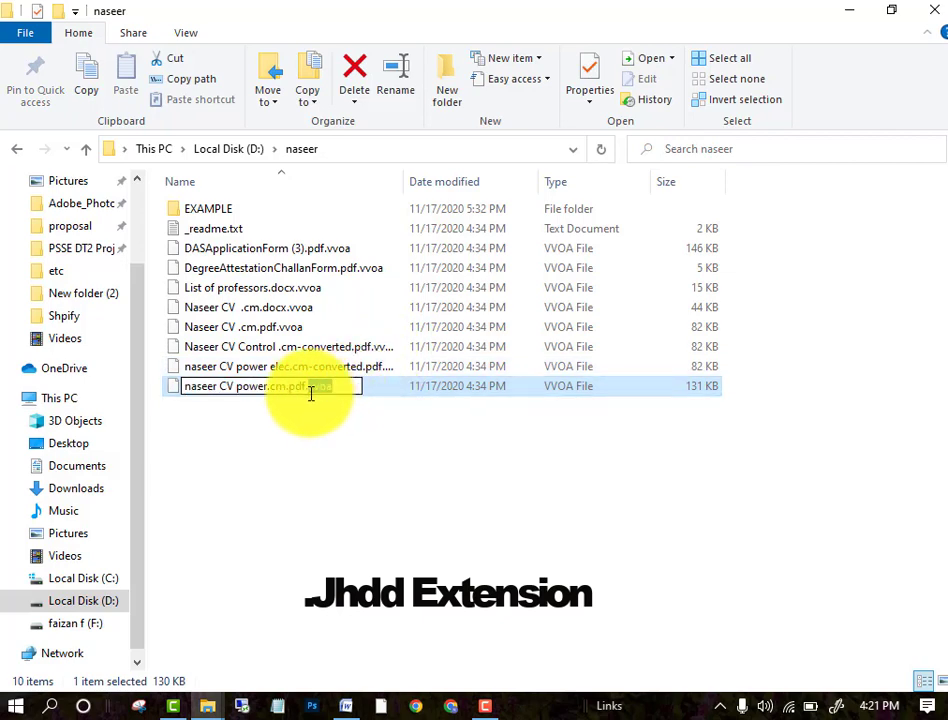
key("BackSpace")
key("Return")
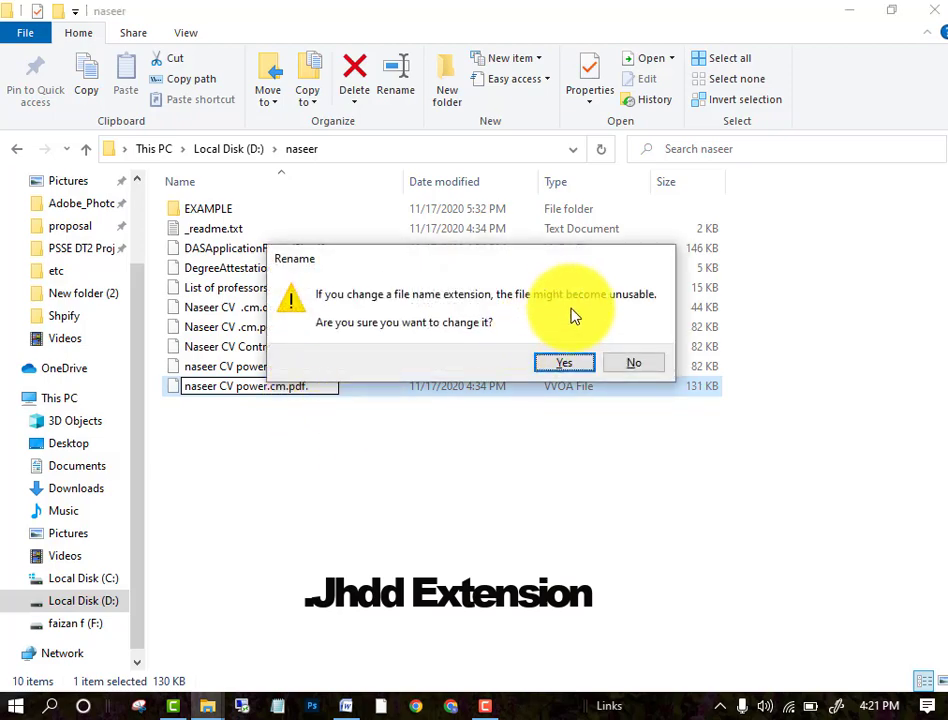
left_click(631, 360)
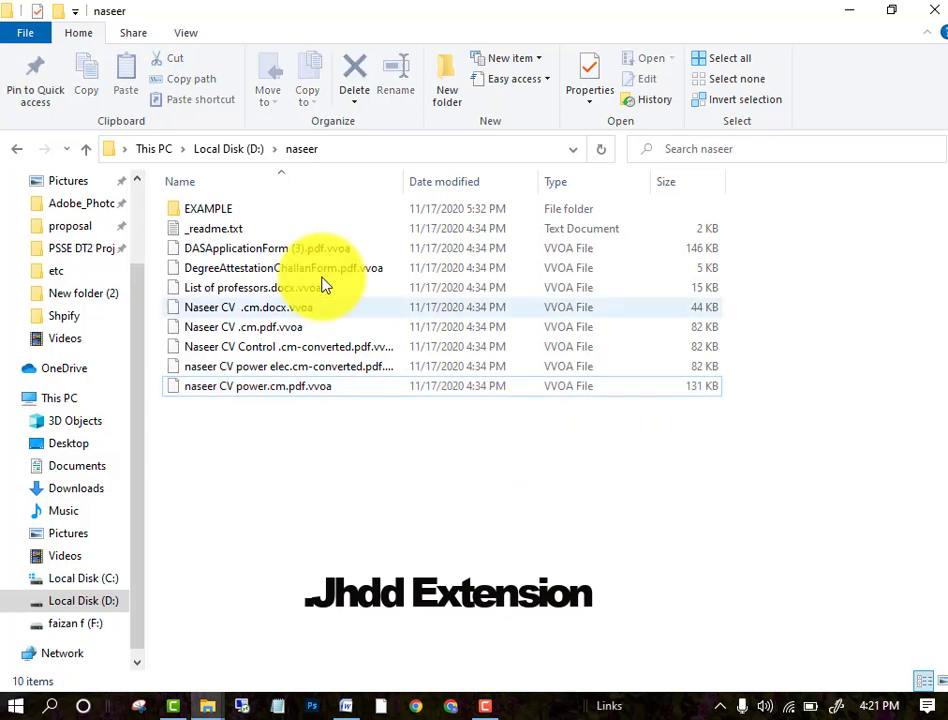
left_click(234, 237)
double_click(234, 237)
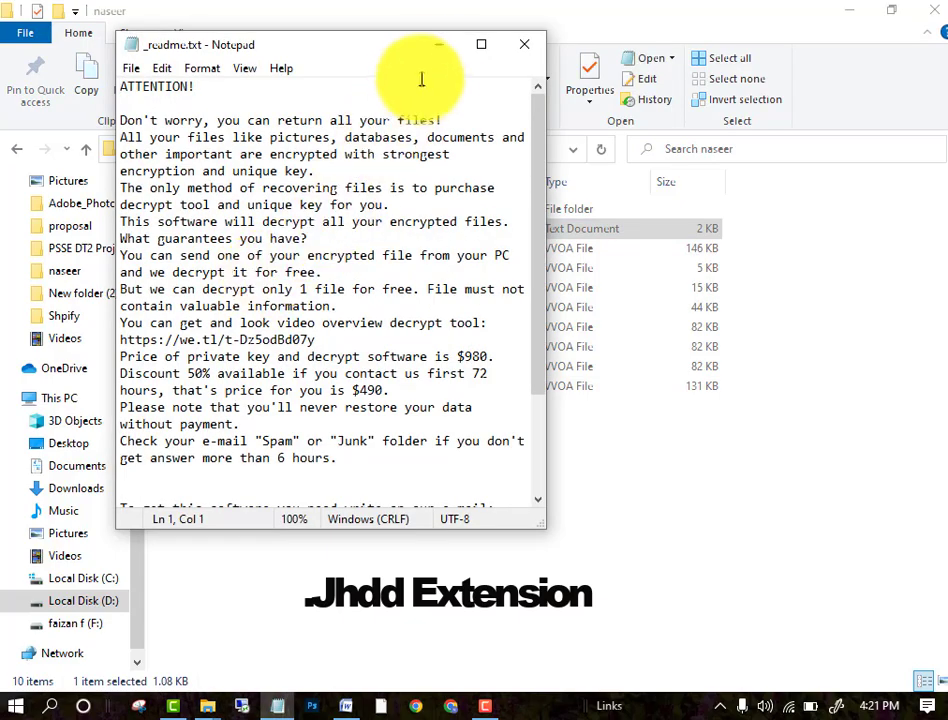
left_click(481, 44)
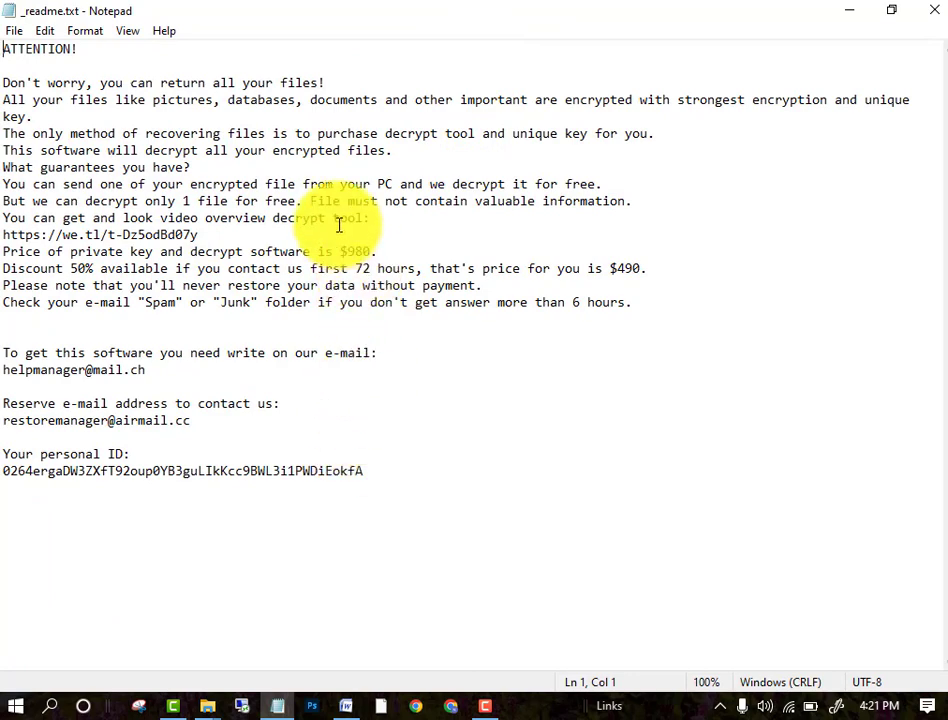
left_click_drag(334, 252, 400, 258)
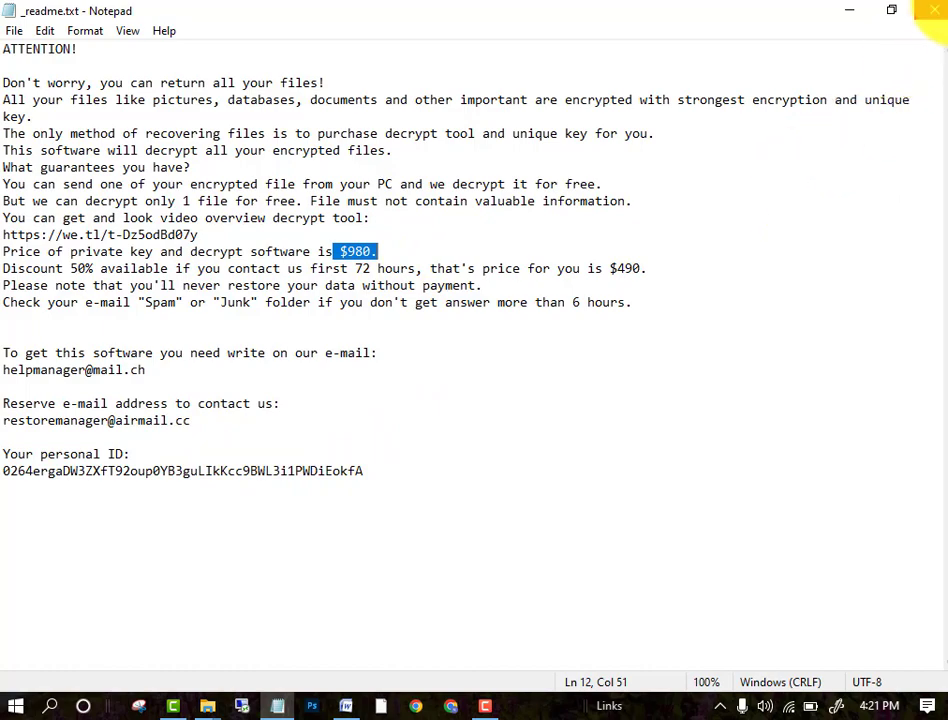
left_click(934, 9)
left_click(592, 450)
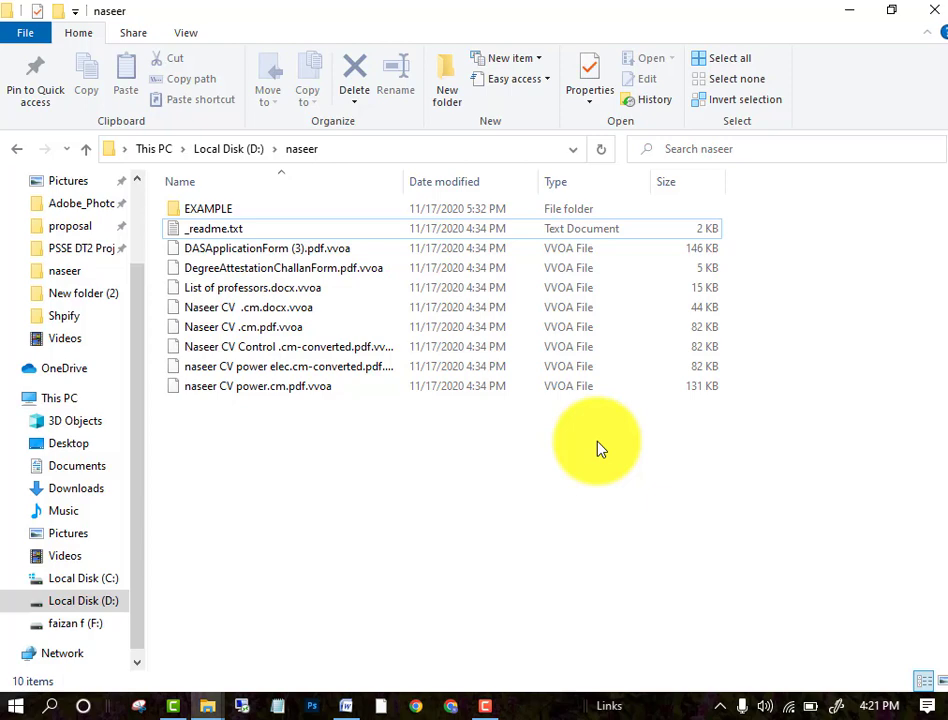
Step: Close the network tray menu and search Windows for 'task' to find Task Manager
right_click(789, 706)
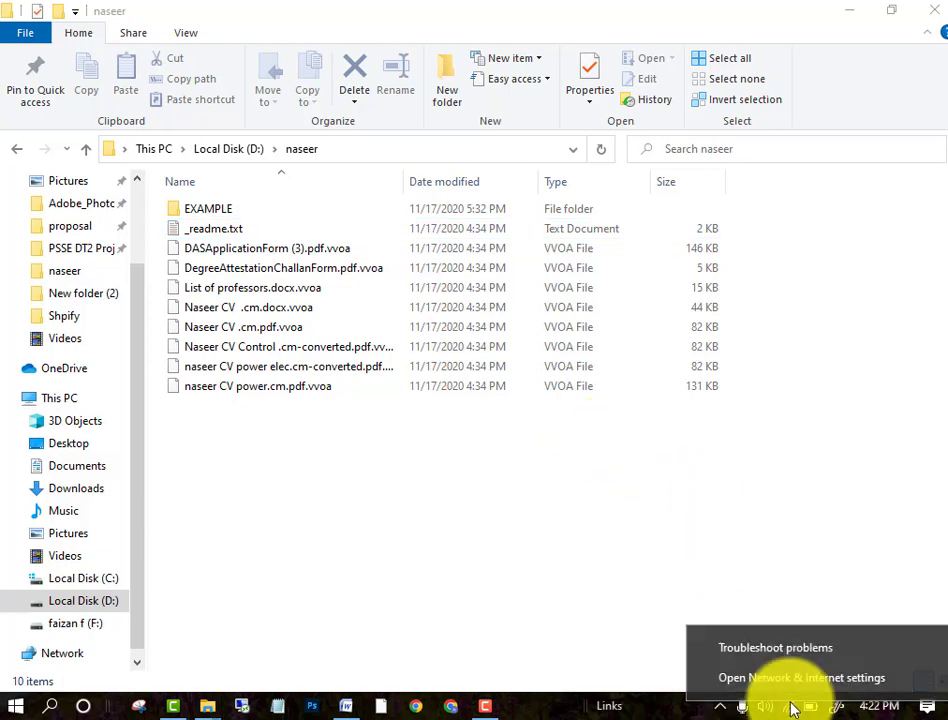
left_click(650, 632)
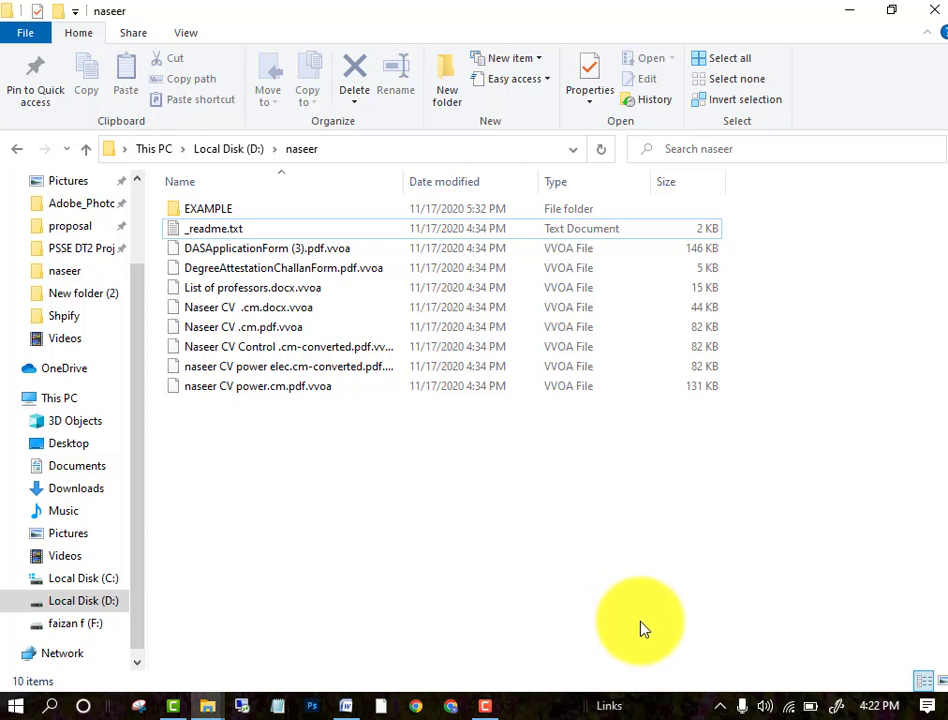
left_click(48, 708)
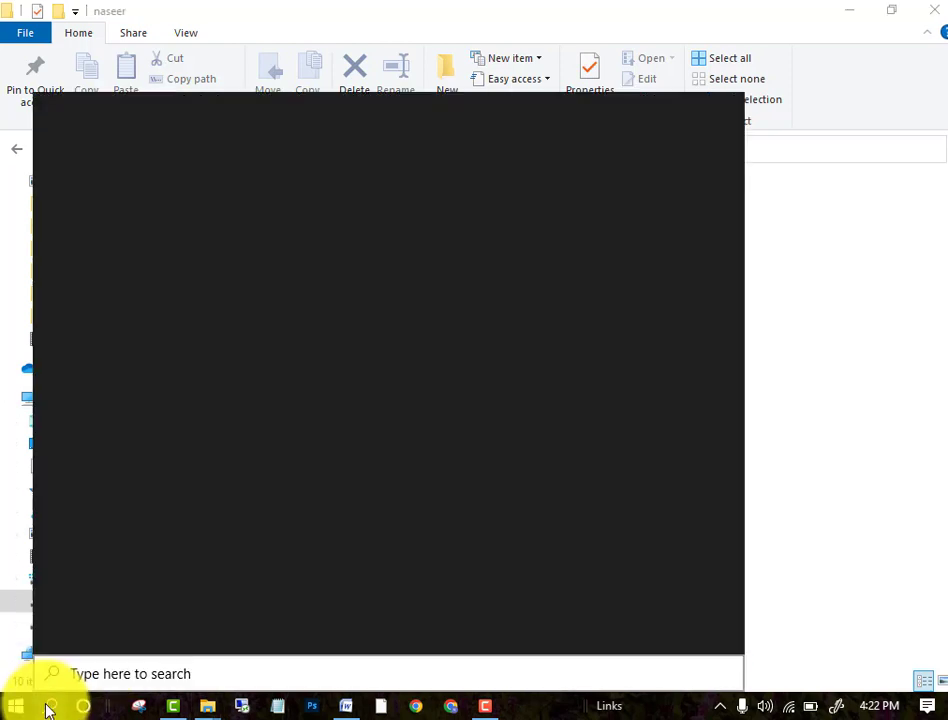
type("ta")
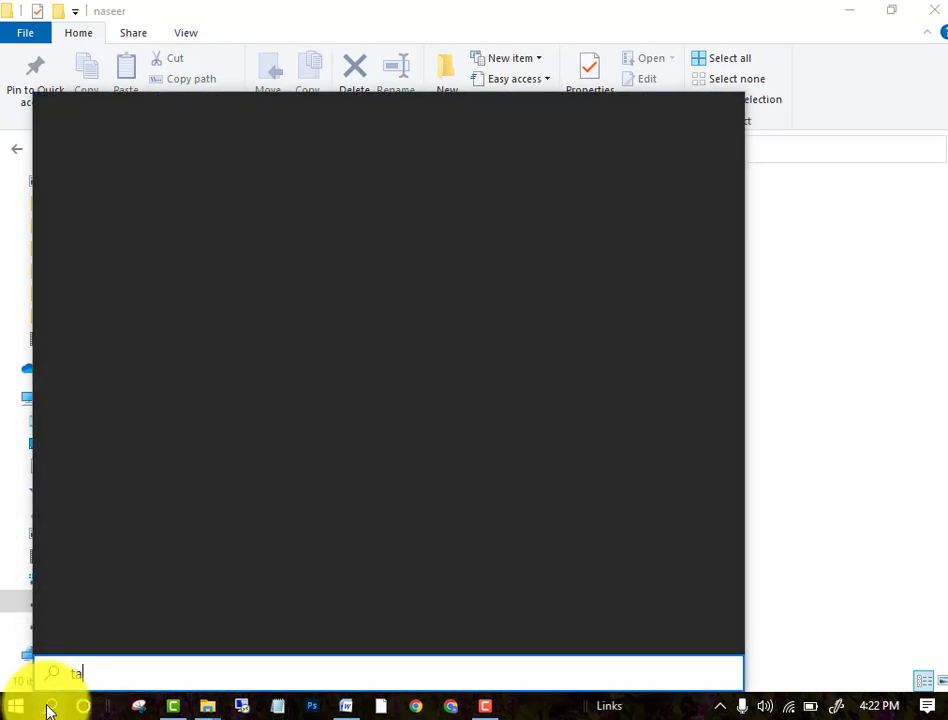
type("s")
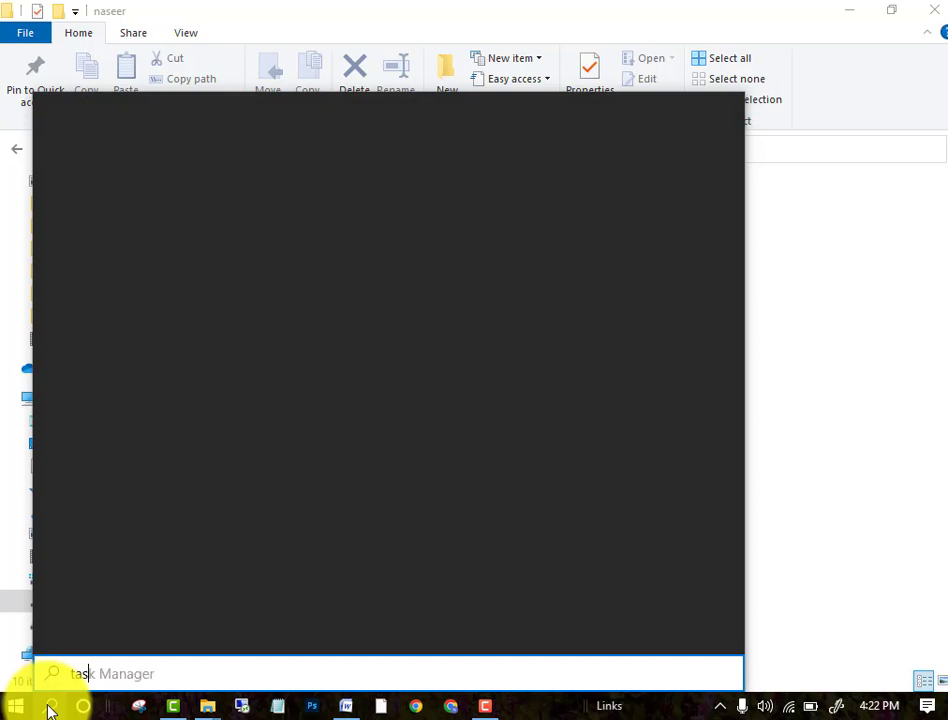
type("k")
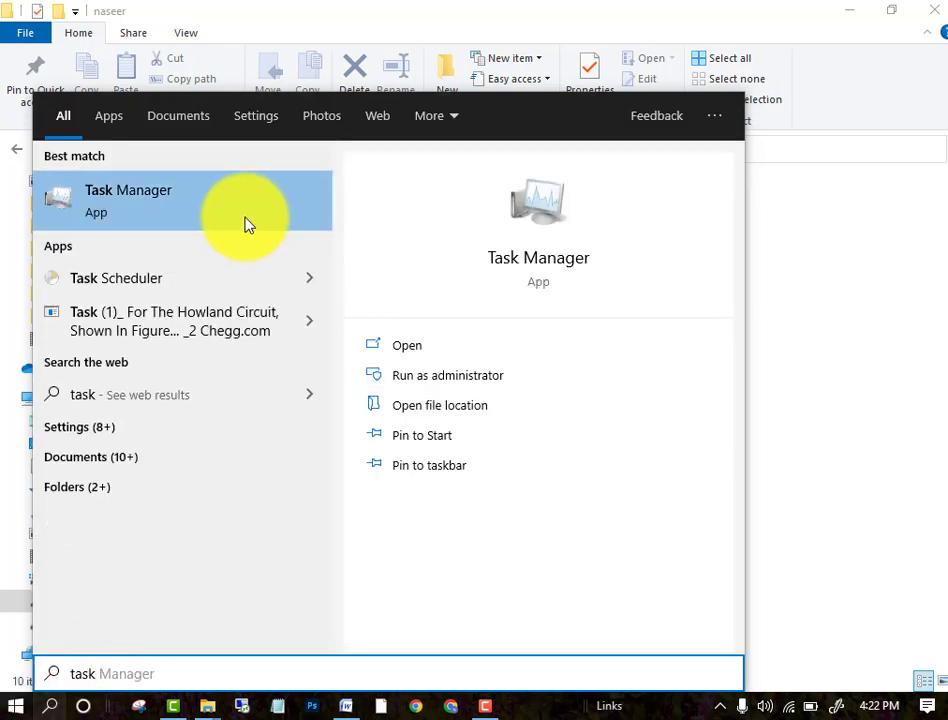
left_click(245, 224)
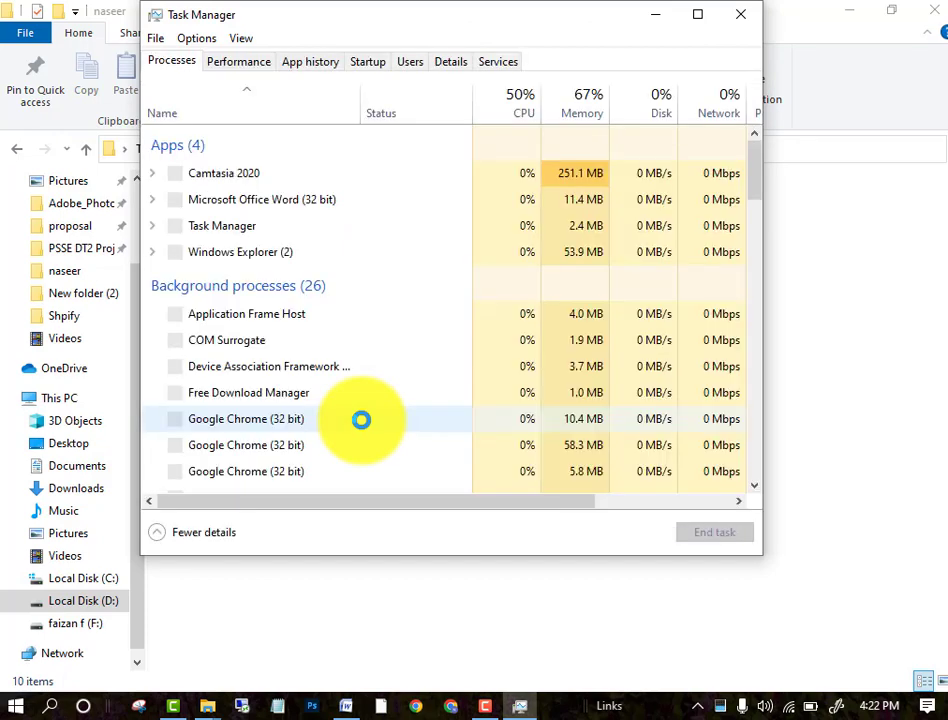
left_click(697, 16)
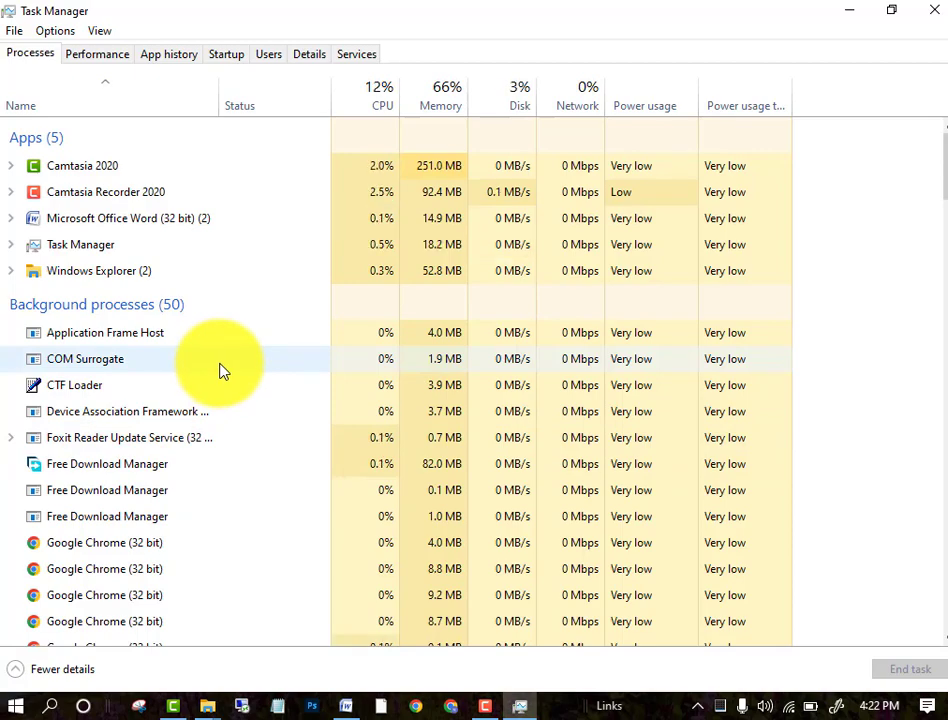
left_click(116, 366)
right_click(117, 366)
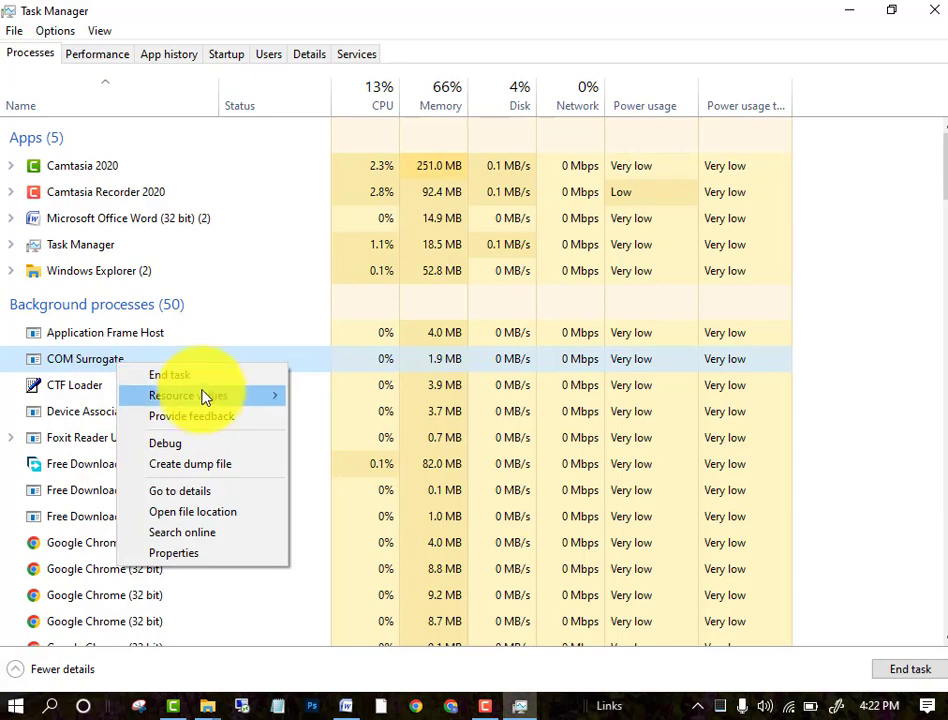
left_click(650, 22)
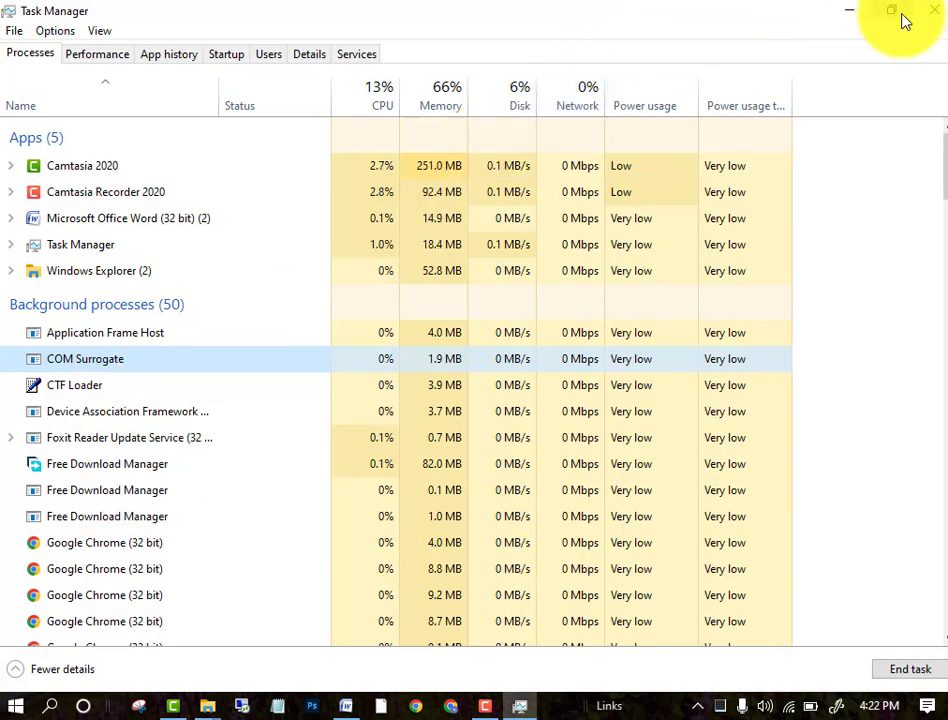
left_click(938, 14)
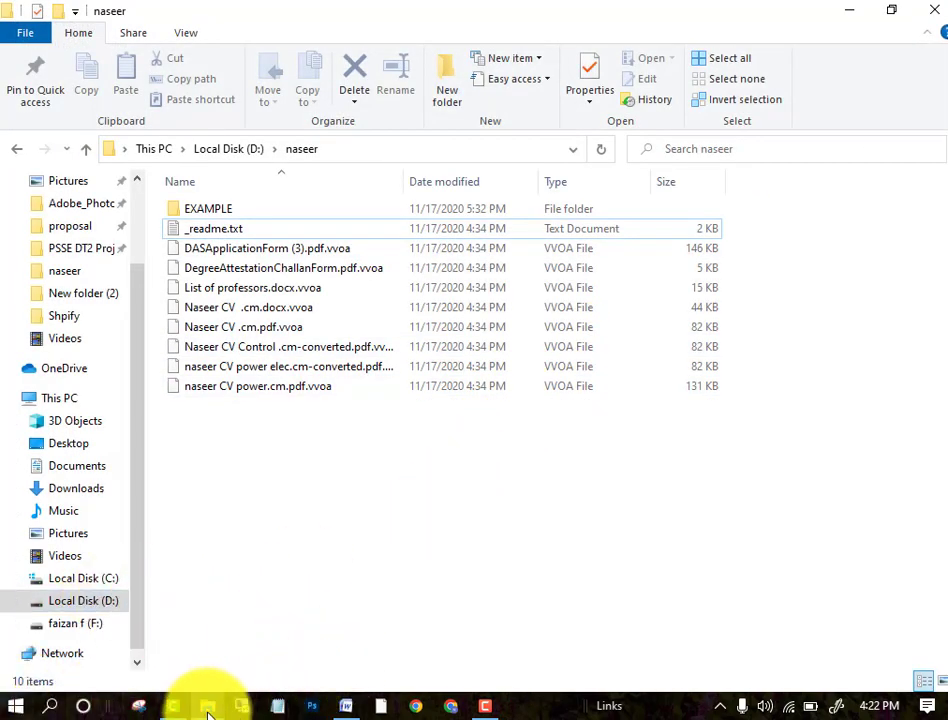
Step: Bring the Windows folder window forward and open its System32 folder
mouse_move(209, 706)
left_click(287, 652)
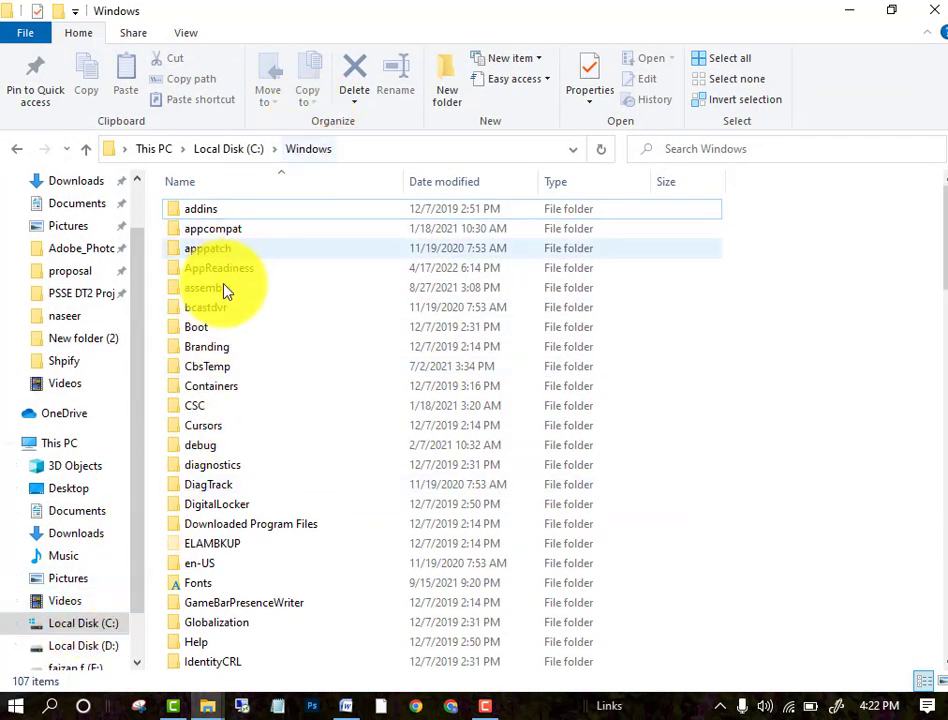
scroll(267, 550, "down", 7)
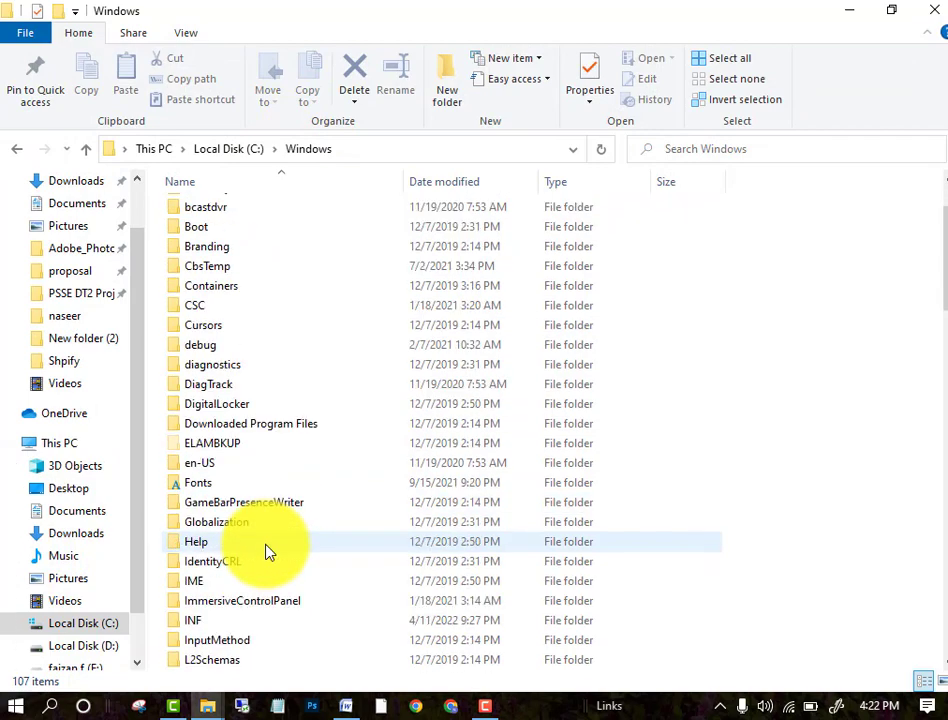
scroll(255, 600, "down", 3)
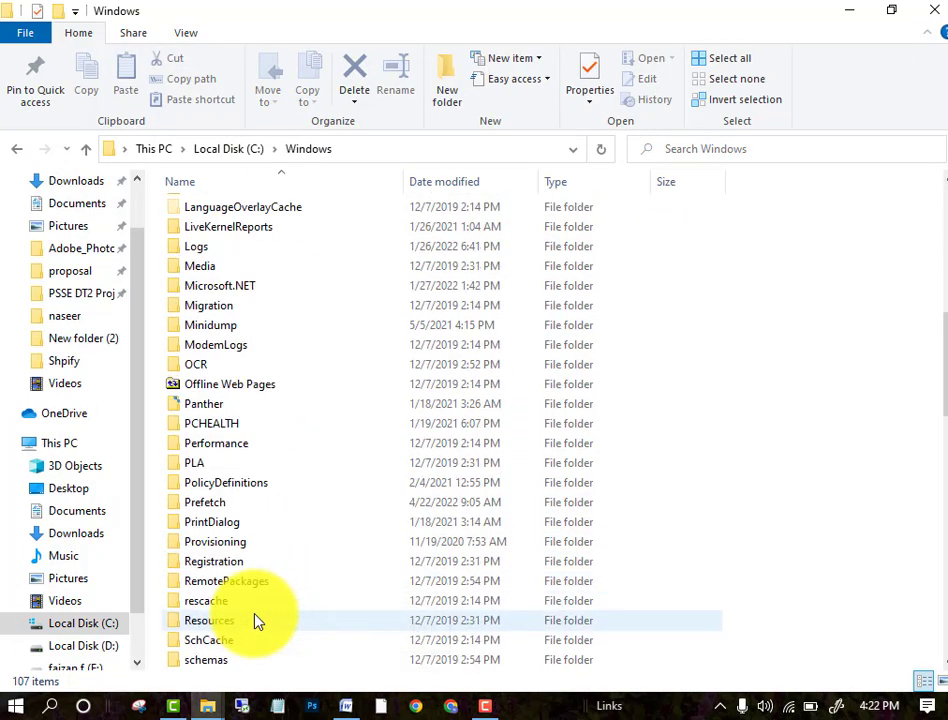
scroll(255, 620, "down", 3)
scroll(255, 620, "down", 1)
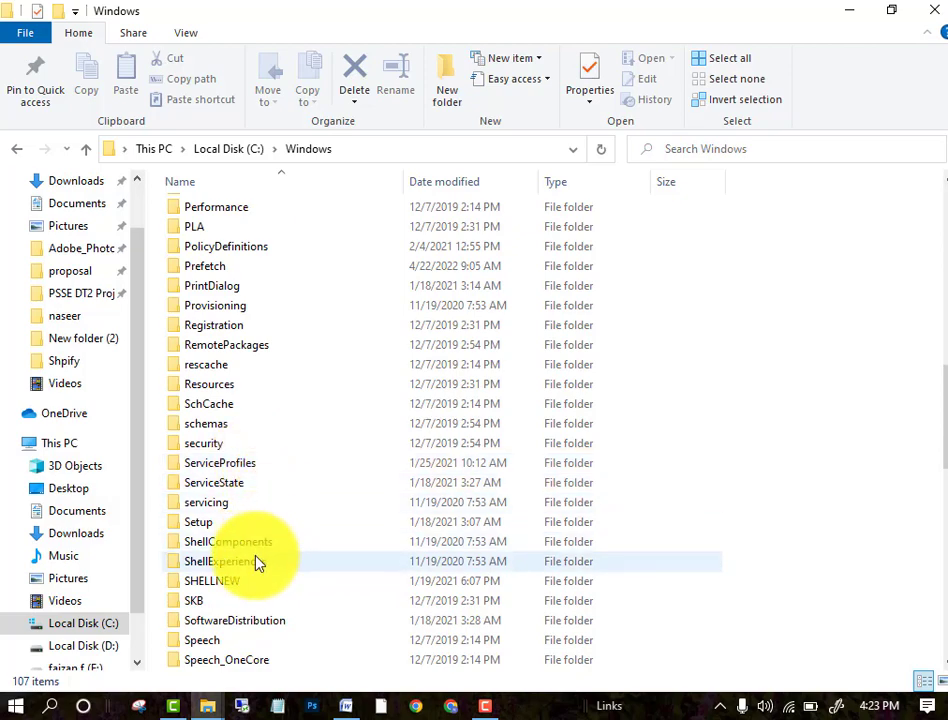
scroll(250, 590, "down", 1)
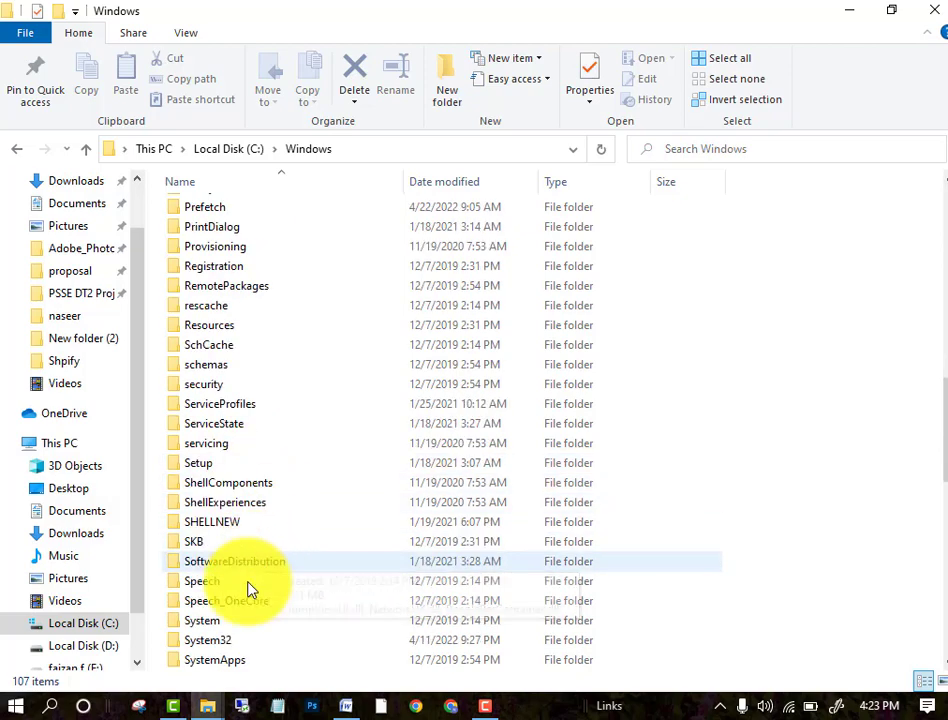
double_click(220, 643)
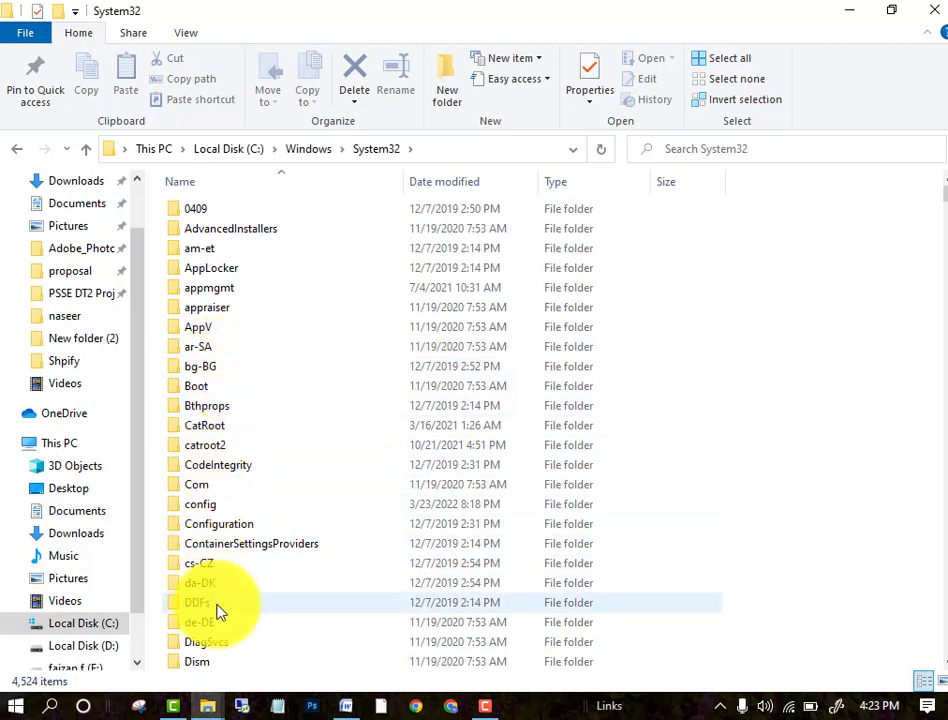
Step: Go into drivers > etc and open hosts.txt in Notepad via Edit
scroll(220, 622, "down", 1)
double_click(205, 660)
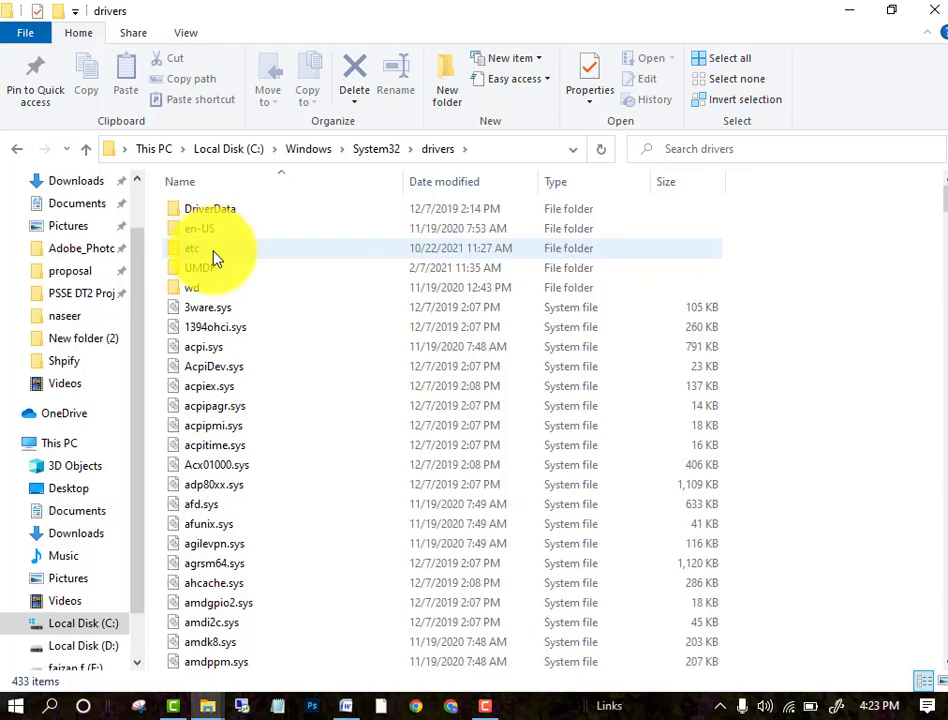
double_click(212, 250)
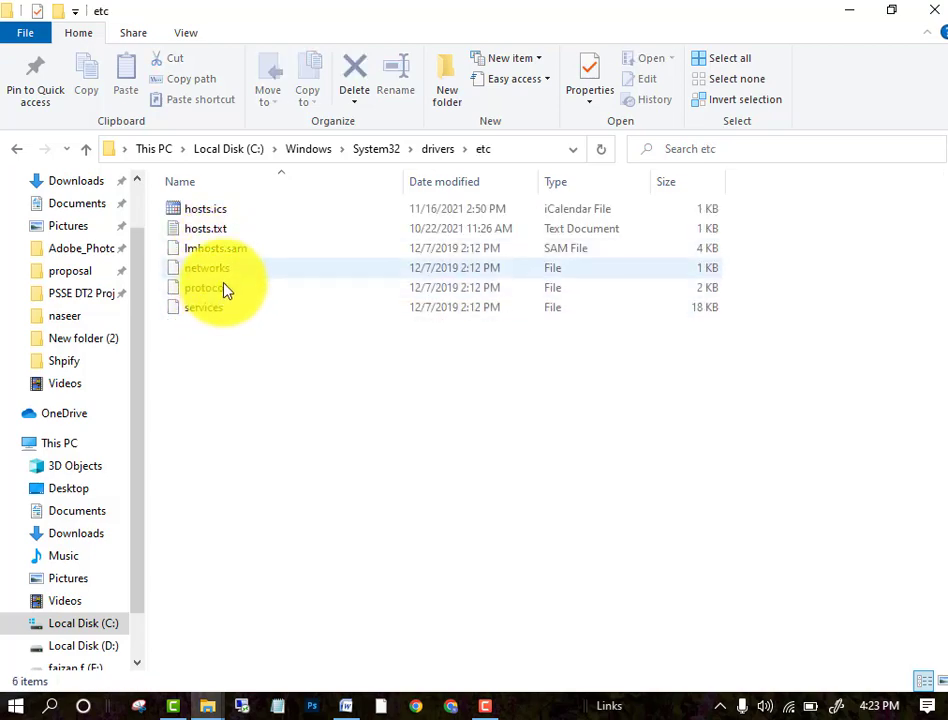
right_click(212, 239)
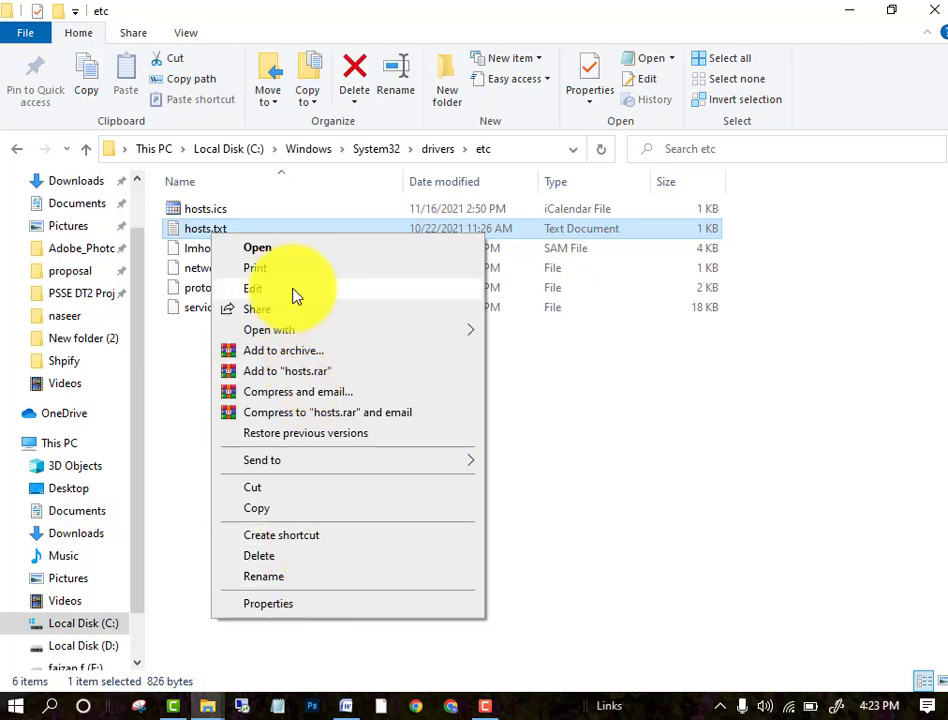
left_click(295, 296)
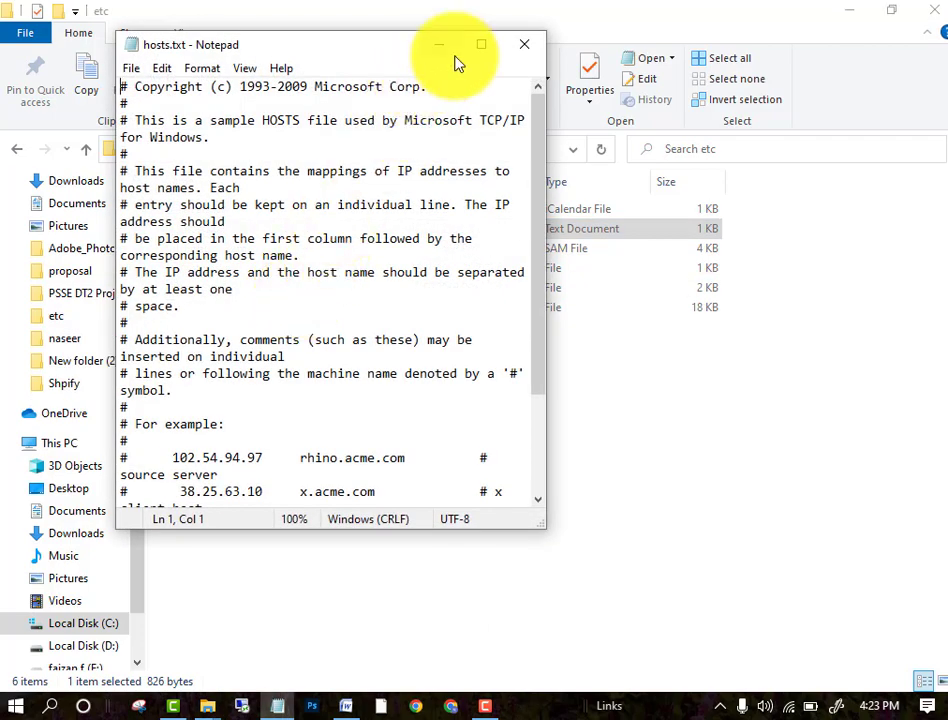
Step: Maximize Notepad and delete the final three lines: the localhost comment and both localhost entries
left_click(479, 44)
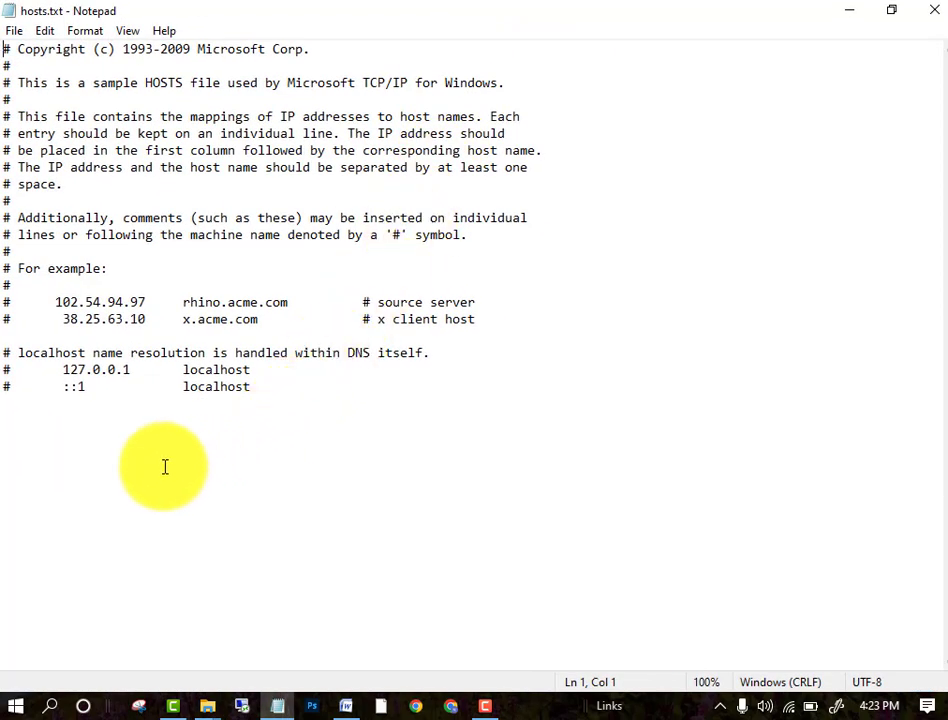
left_click(15, 417)
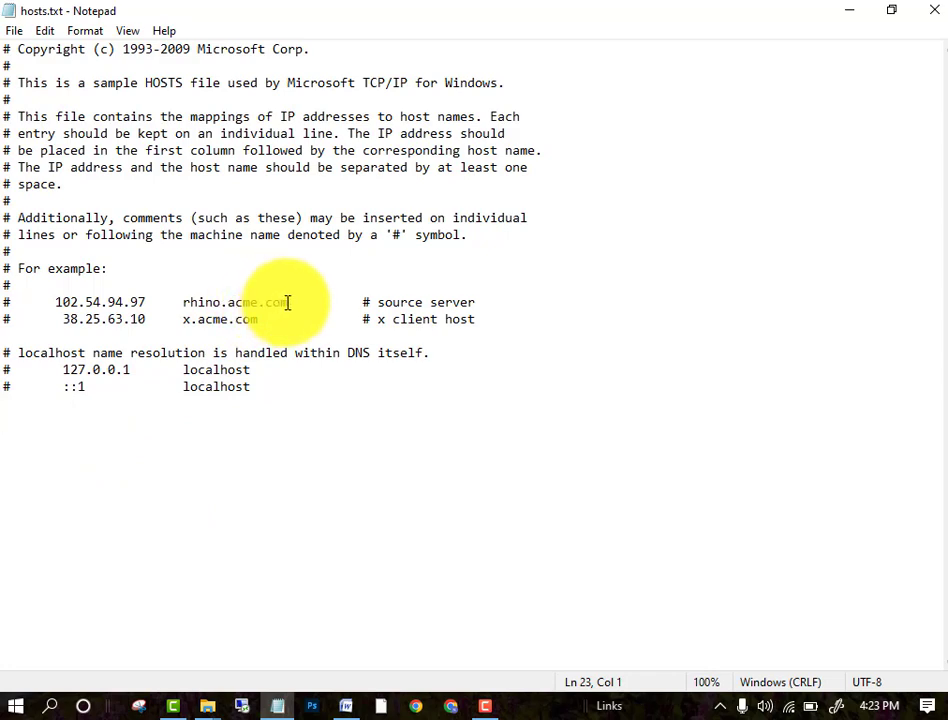
left_click_drag(280, 302, 292, 302)
left_click(33, 458)
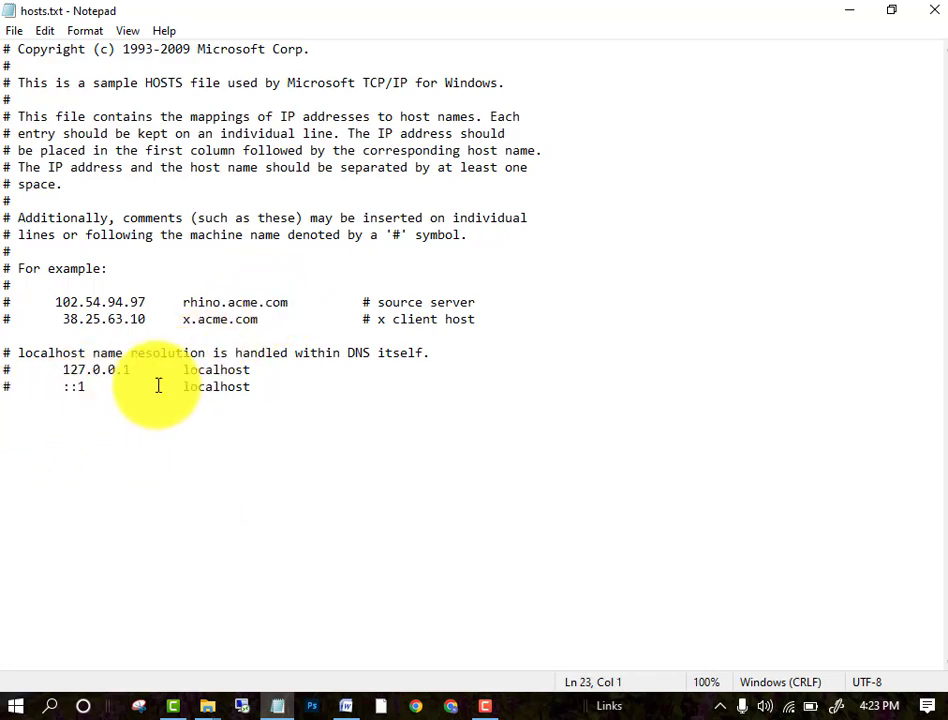
left_click(255, 400)
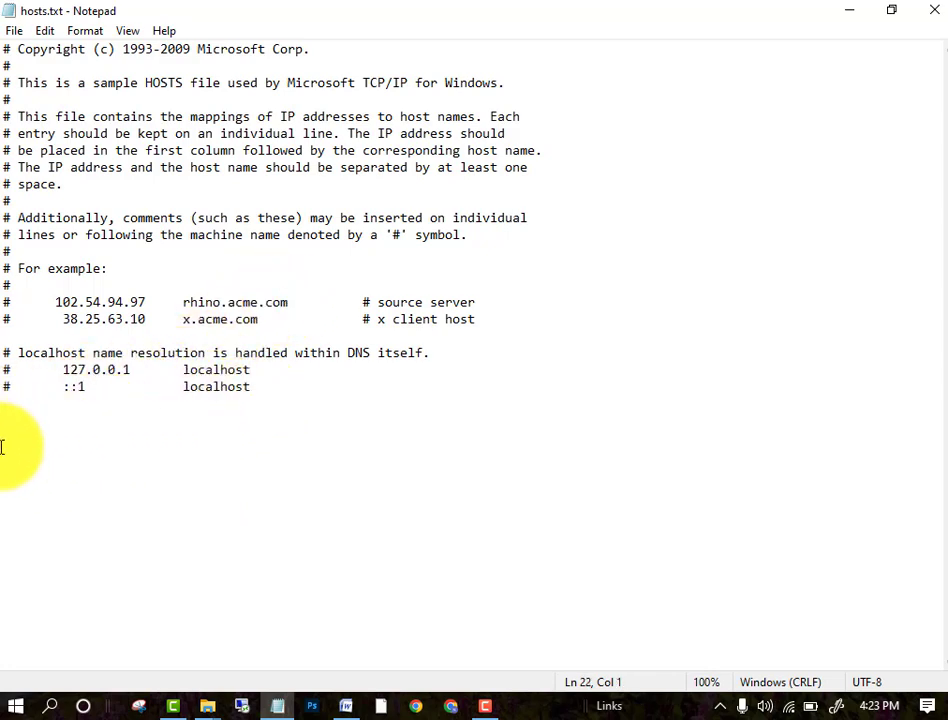
left_click(93, 586)
left_click_drag(274, 400, 9, 352)
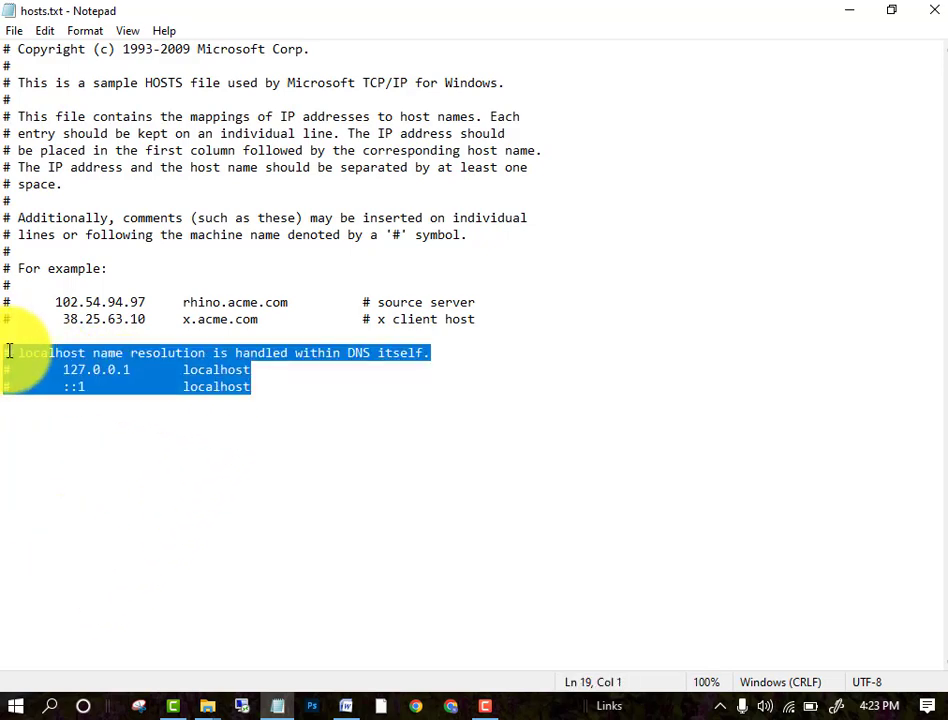
key("Delete")
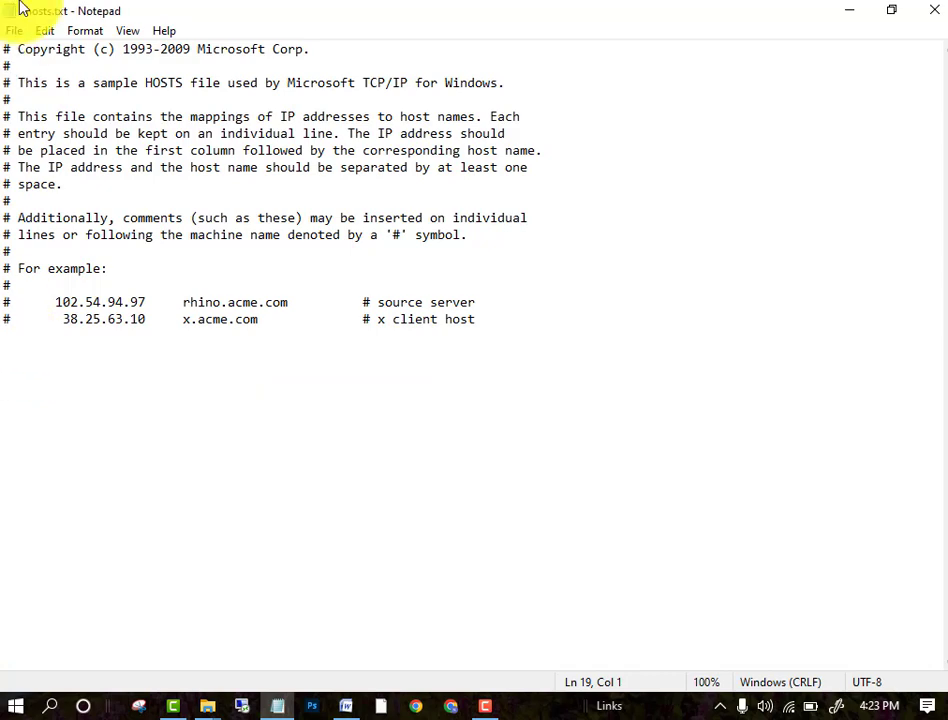
left_click(17, 31)
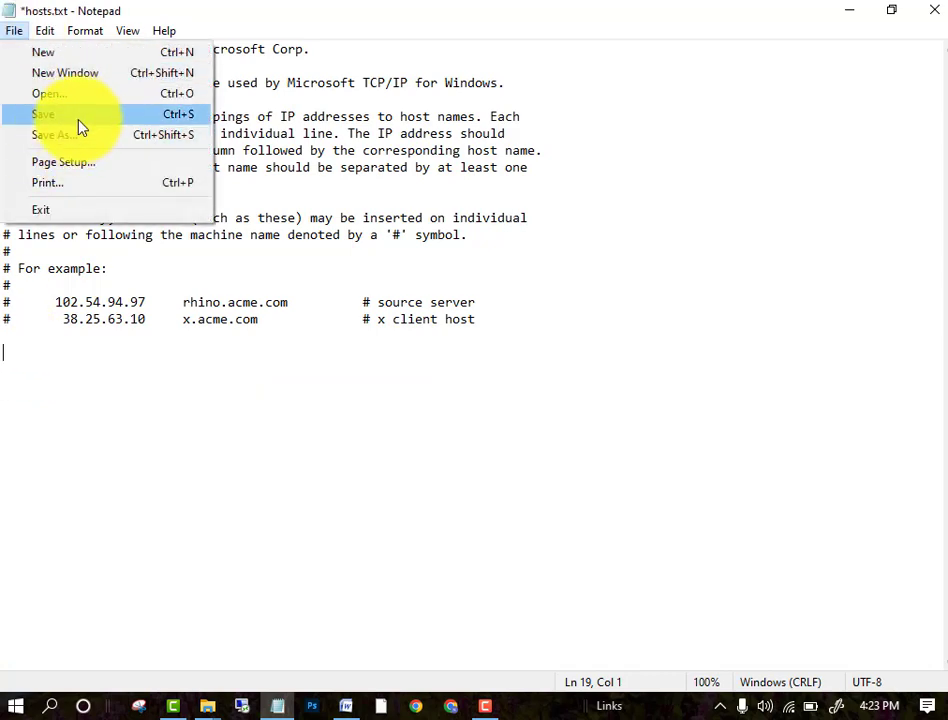
left_click(146, 373)
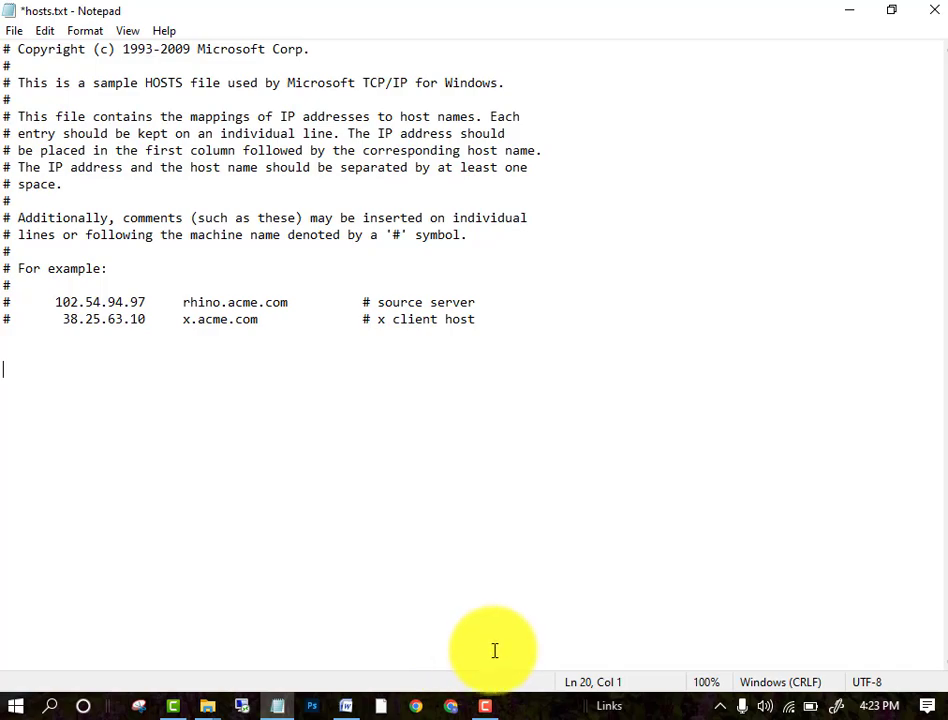
Step: Switch to ransomare.docx in Word, the list of decryption and removal tools
left_click(347, 706)
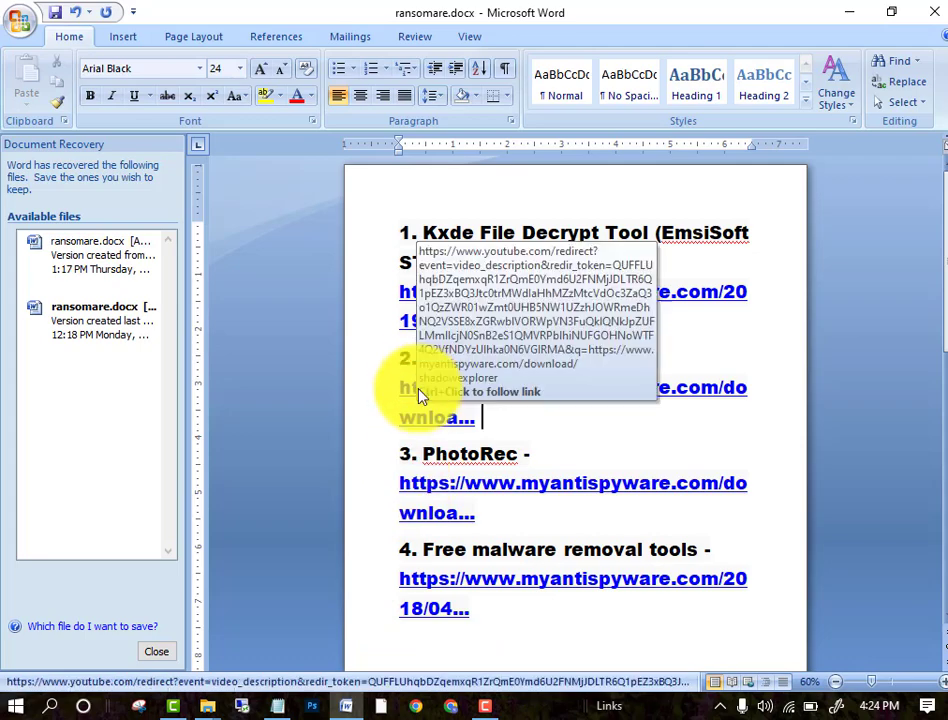